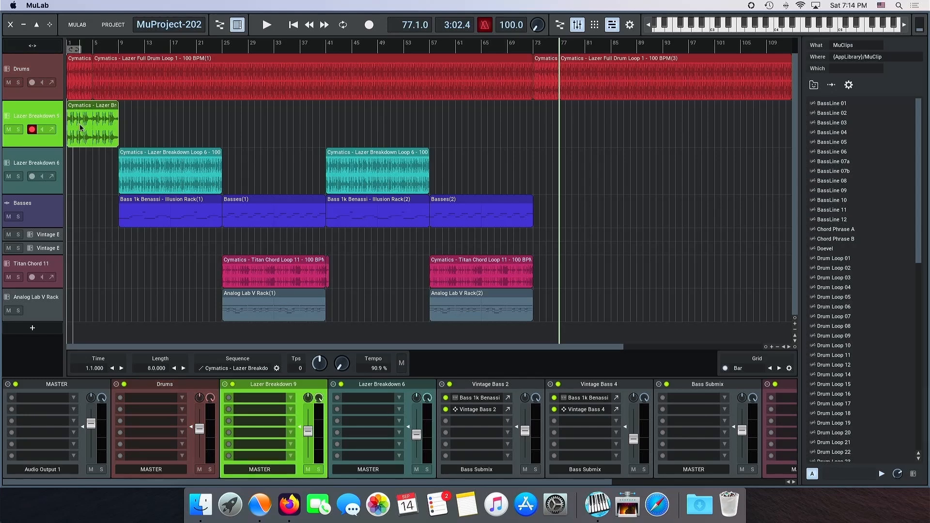
Step: Copy the Lazer Breakdown Loop 9 clip to bar 73 and move the final Lazer Full Drum Loop clip to bar 87
{"action": "left_click_drag", "start_coordinate": [81, 127], "coordinate": [542, 119]}
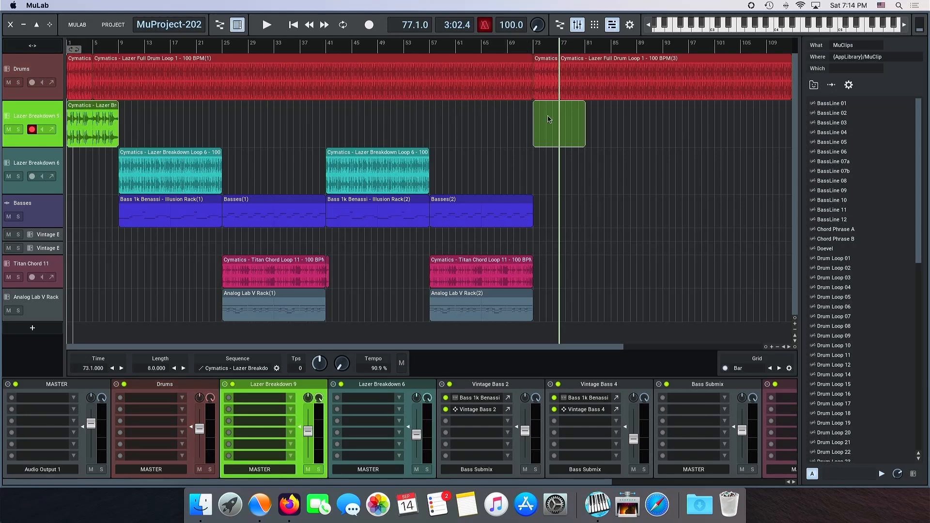
{"action": "left_click_drag", "start_coordinate": [400, 90], "coordinate": [478, 90]}
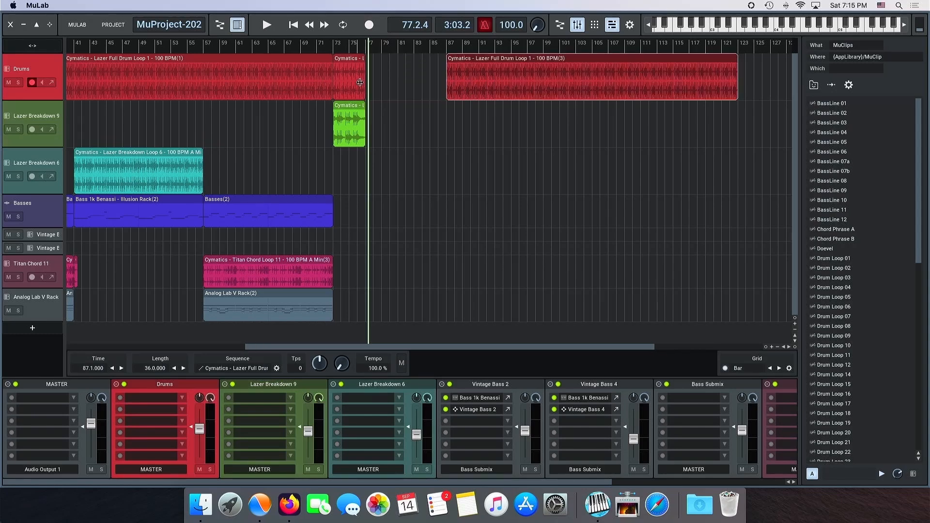
Step: Extend the second Lazer Top Loop and Lazer Breakdown Loop 9 clips to bar 81, and start the final full drum loop there
{"action": "scroll", "coordinate": [358, 81], "scroll_direction": "up", "scroll_amount": 5}
{"action": "left_click_drag", "start_coordinate": [384, 83], "coordinate": [483, 87]}
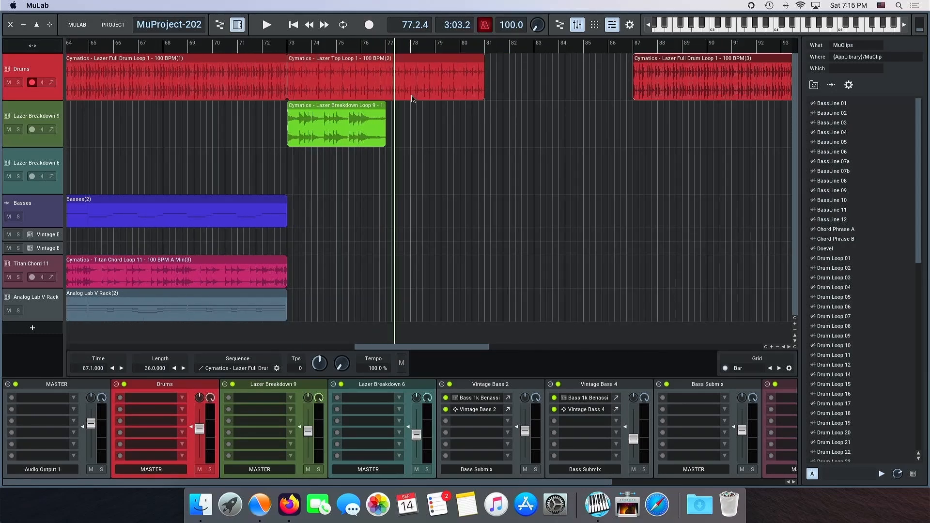
{"action": "left_click_drag", "start_coordinate": [385, 120], "coordinate": [482, 119]}
{"action": "left_click_drag", "start_coordinate": [662, 89], "coordinate": [515, 88]}
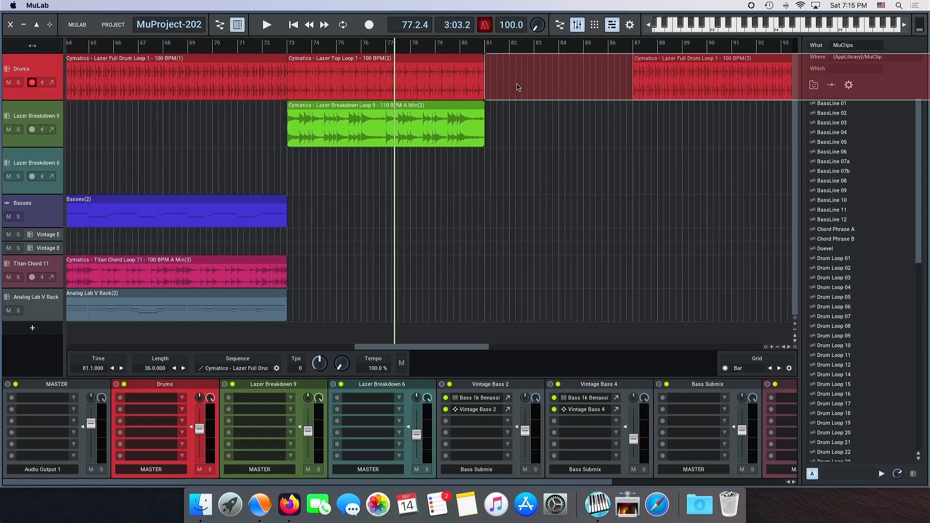
Step: Copy the Lazer Breakdown Loop 6 and Bass 1k Benassi clips to bar 81 and again to bar 97
{"action": "left_click", "coordinate": [116, 168], "text": "shift"}
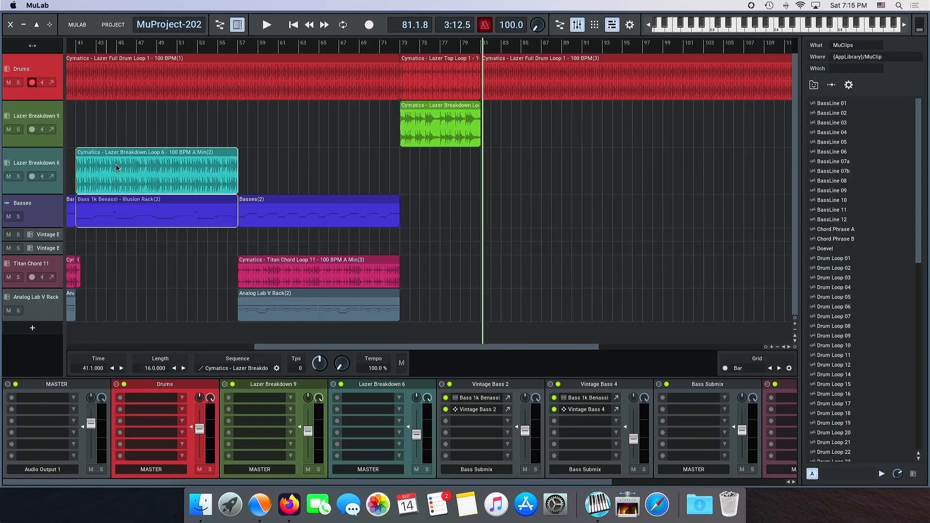
{"action": "left_click_drag", "start_coordinate": [116, 168], "coordinate": [509, 162]}
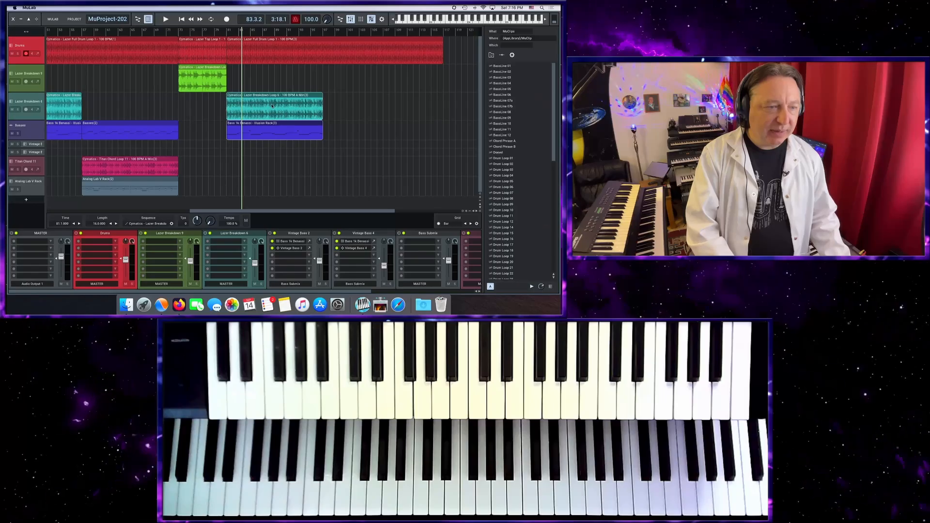
{"action": "left_click_drag", "start_coordinate": [272, 106], "coordinate": [380, 106]}
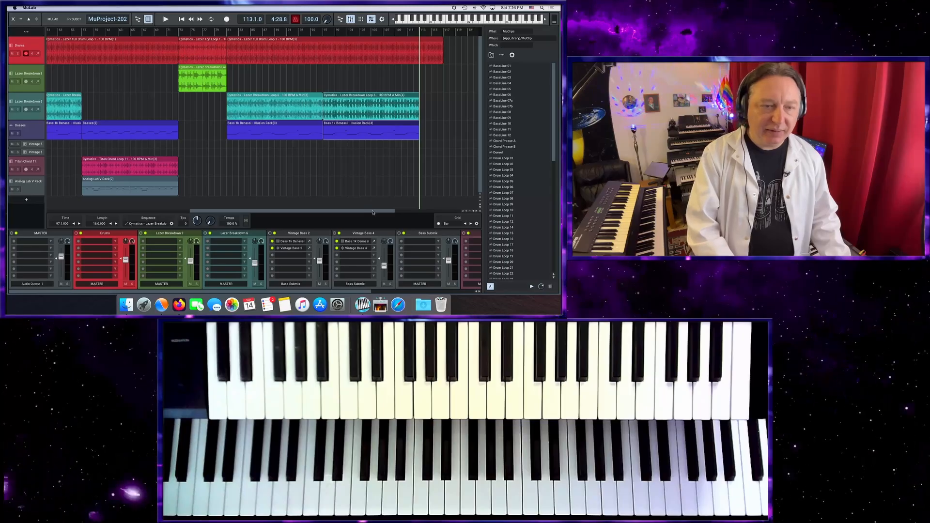
{"action": "left_click_drag", "start_coordinate": [372, 212], "coordinate": [408, 212]}
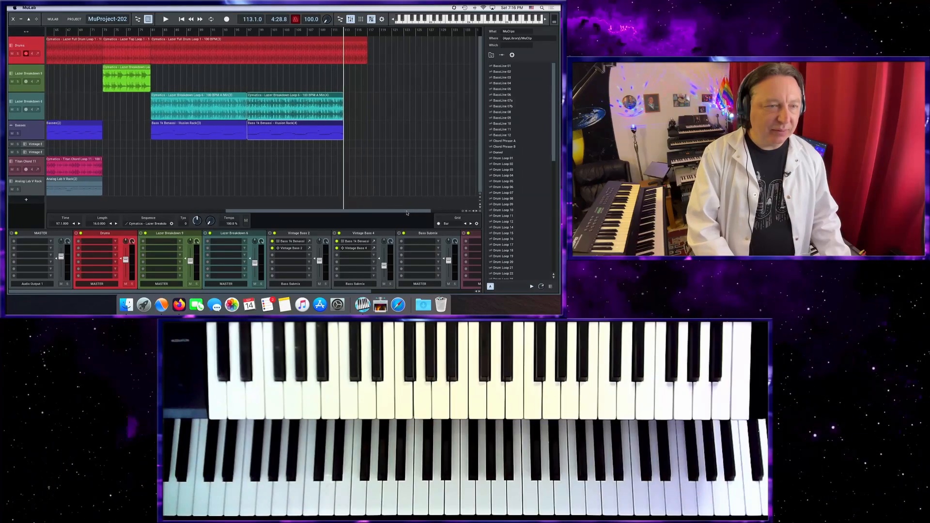
Step: Shorten the final Lazer Full Drum Loop clip to end just past the start of bar 113
{"action": "left_click", "coordinate": [342, 57]}
{"action": "left_click_drag", "start_coordinate": [342, 57], "coordinate": [339, 57]}
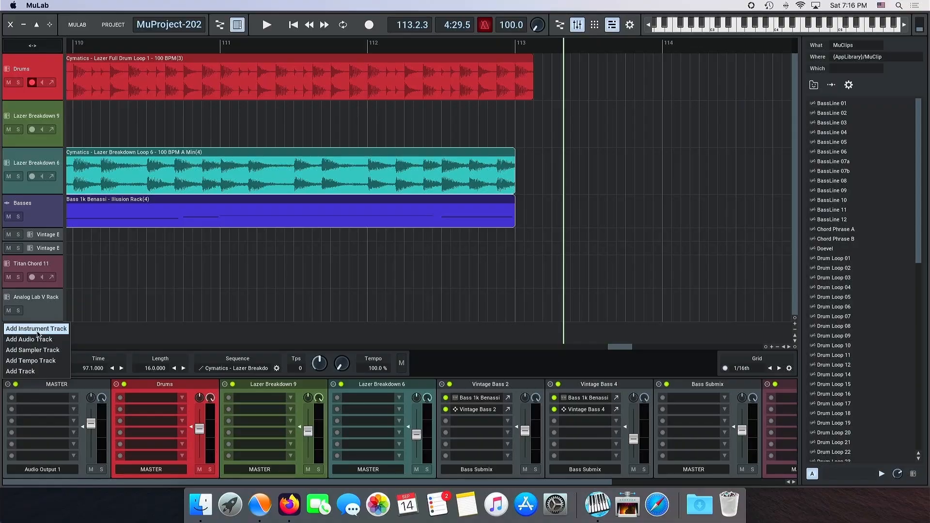
Step: Add an instrument track that uses the Monster Drums plugin
{"action": "left_click", "coordinate": [34, 326]}
{"action": "left_click", "coordinate": [60, 276]}
{"action": "left_click_drag", "start_coordinate": [104, 327], "coordinate": [100, 372]}
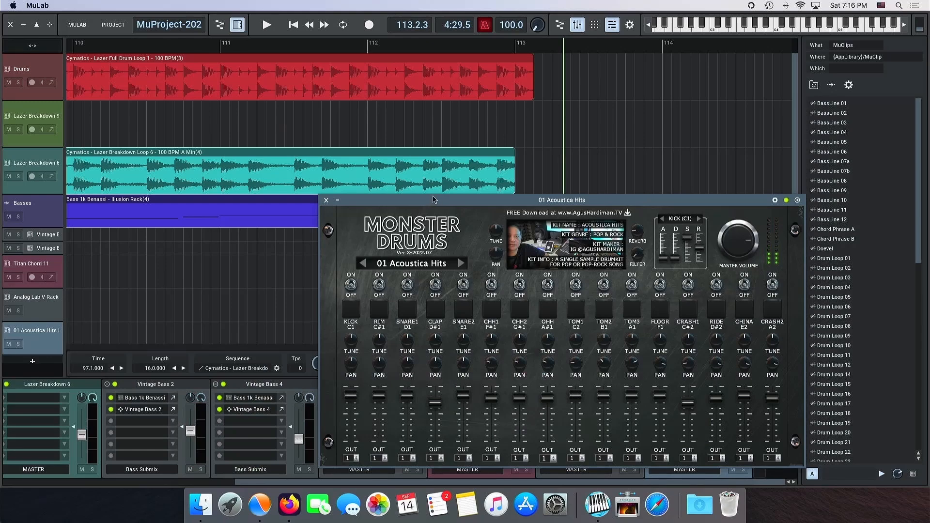
Step: Load the 01 Agung's Futura Kit from the EDM category in Monster Drums and close the plugin window
{"action": "left_click_drag", "start_coordinate": [433, 200], "coordinate": [371, 120]}
{"action": "left_click", "coordinate": [357, 185]}
{"action": "mouse_move", "coordinate": [378, 210]}
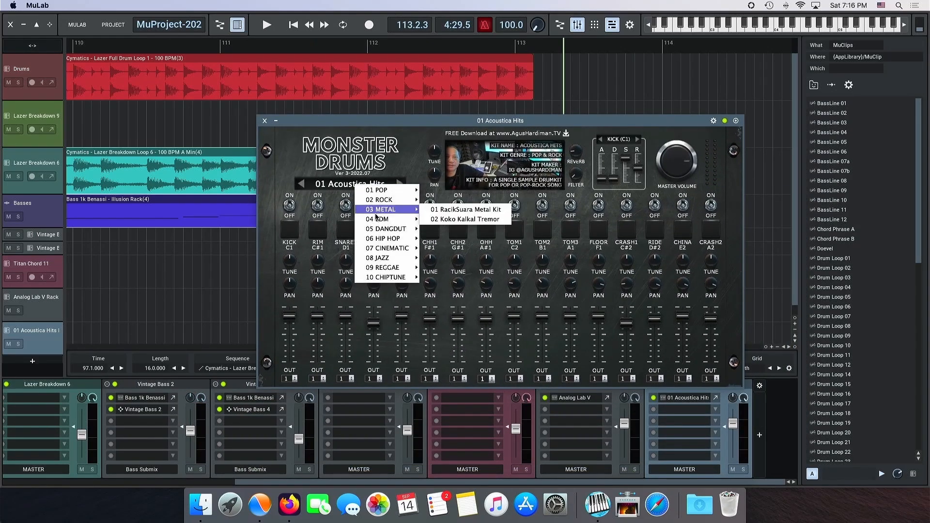
{"action": "left_click", "coordinate": [431, 220]}
{"action": "left_click", "coordinate": [264, 121]}
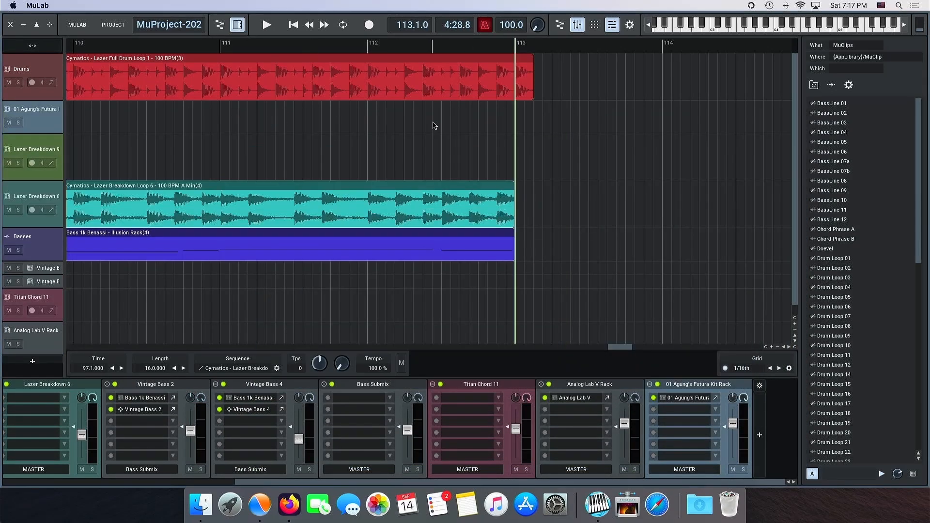
Step: Create a one-beat sequence at bar 113 on the Futura Kit track and set the composer grid to Bar
{"action": "double_click", "coordinate": [521, 122]}
{"action": "left_click_drag", "start_coordinate": [555, 114], "coordinate": [564, 117]}
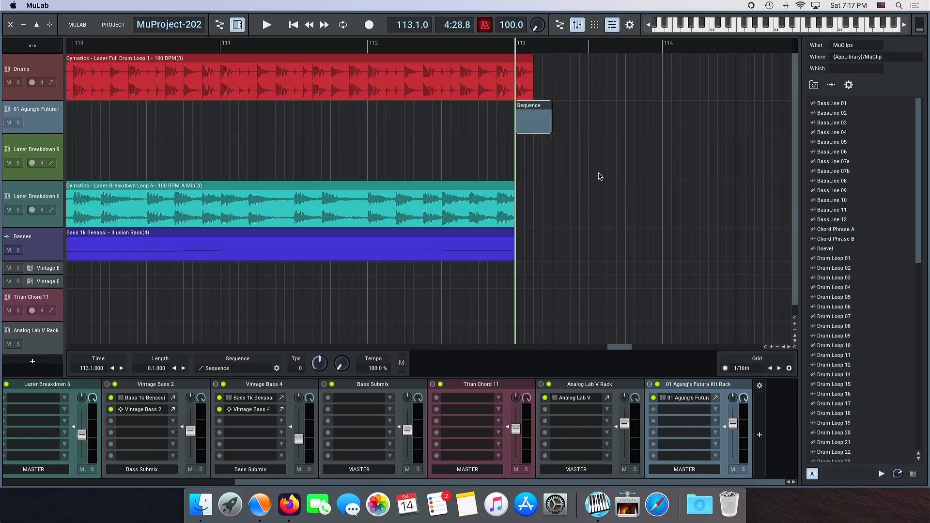
{"action": "left_click", "coordinate": [750, 369]}
{"action": "left_click", "coordinate": [739, 346]}
Step: Add a C#3 note at the start of the new drum sequence and return to the composer
{"action": "double_click", "coordinate": [532, 124]}
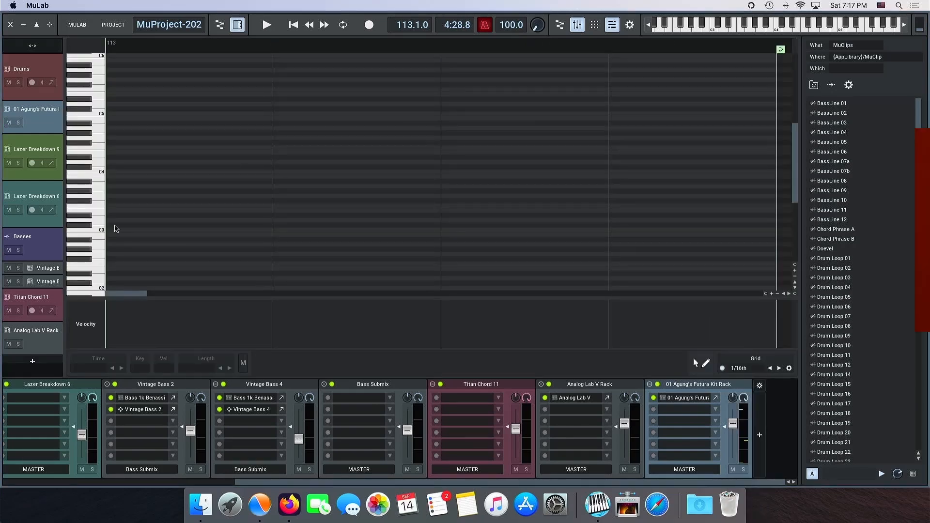
{"action": "left_click", "coordinate": [116, 226]}
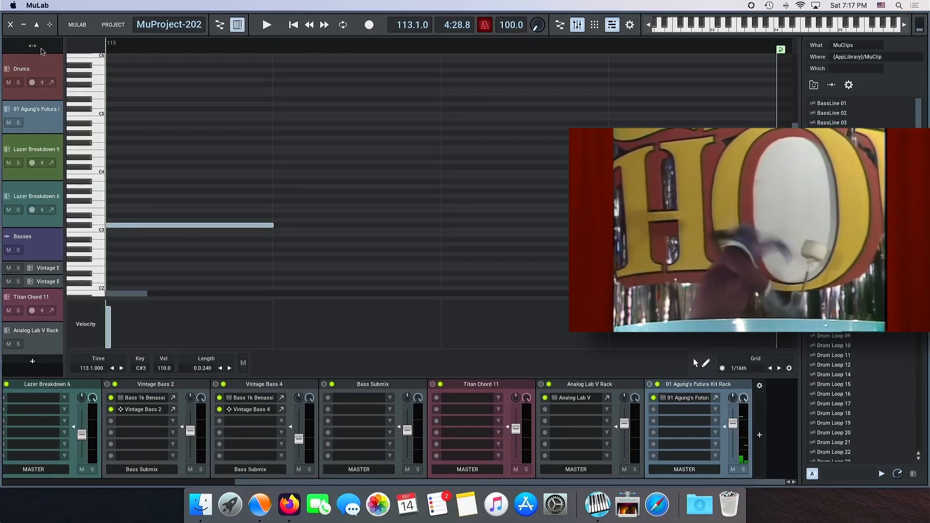
{"action": "left_click", "coordinate": [40, 48]}
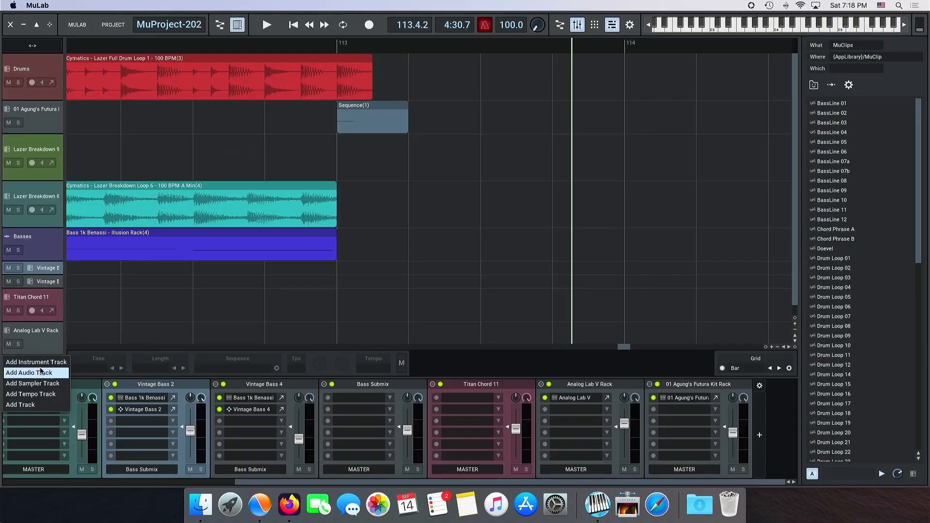
Step: Add an instrument track with the Vintage Bass 4 factory preset
{"action": "left_click", "coordinate": [40, 360]}
{"action": "left_click", "coordinate": [21, 277]}
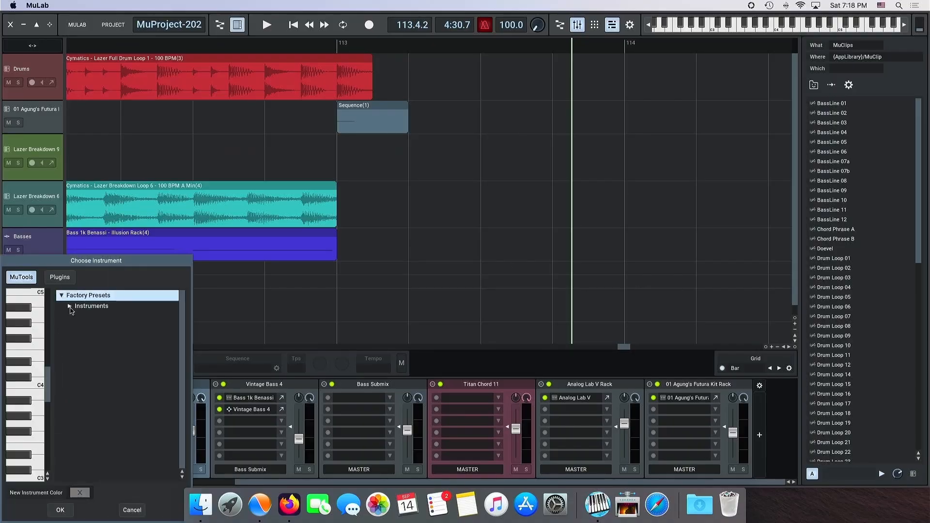
{"action": "left_click", "coordinate": [69, 306]}
{"action": "left_click_drag", "start_coordinate": [184, 314], "coordinate": [186, 420]}
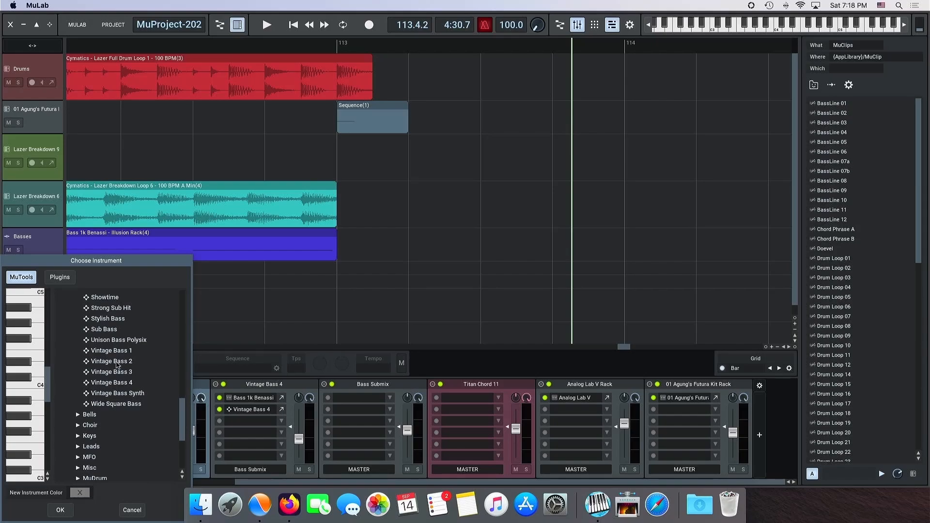
{"action": "double_click", "coordinate": [112, 382]}
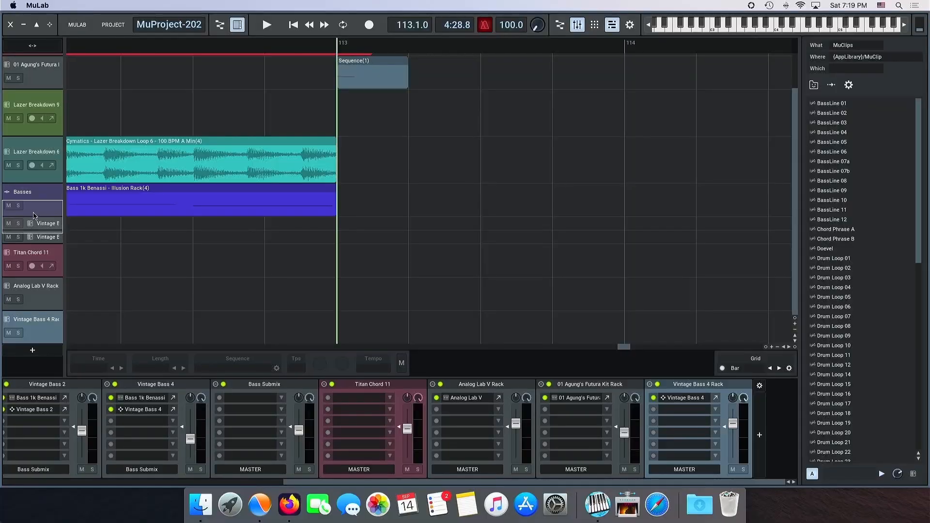
Step: Place the new Vintage Bass 4 track directly below Basses and rename its rack as Bass Out
{"action": "left_click", "coordinate": [33, 233]}
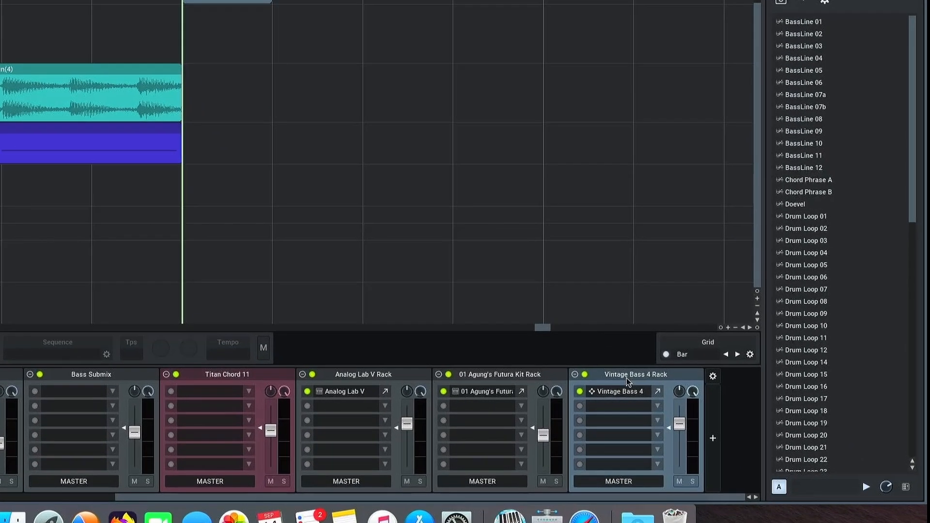
{"action": "double_click", "coordinate": [691, 384]}
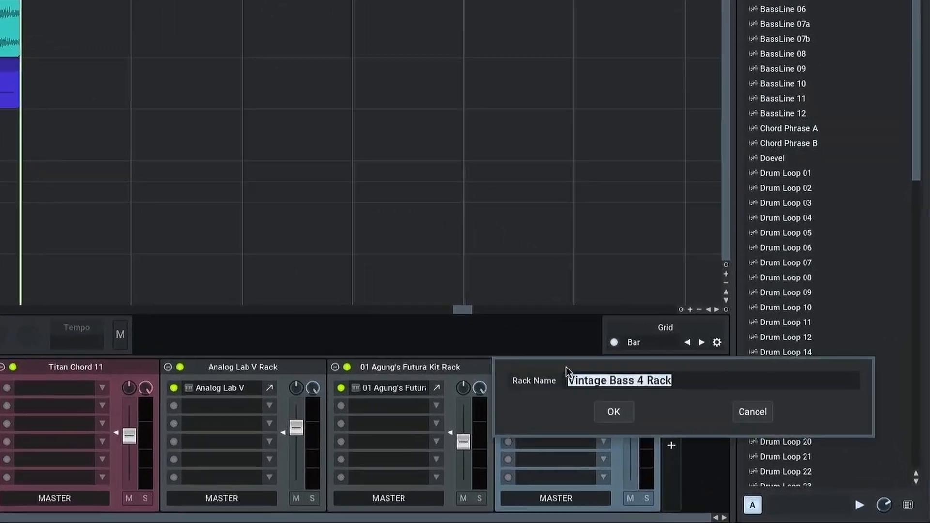
{"action": "type", "text": "BNass"}
{"action": "key", "text": "BackSpace"}
{"action": "key", "text": "BackSpace"}
{"action": "key", "text": "BackSpace"}
{"action": "key", "text": "BackSpace"}
{"action": "type", "text": "ass Out"}
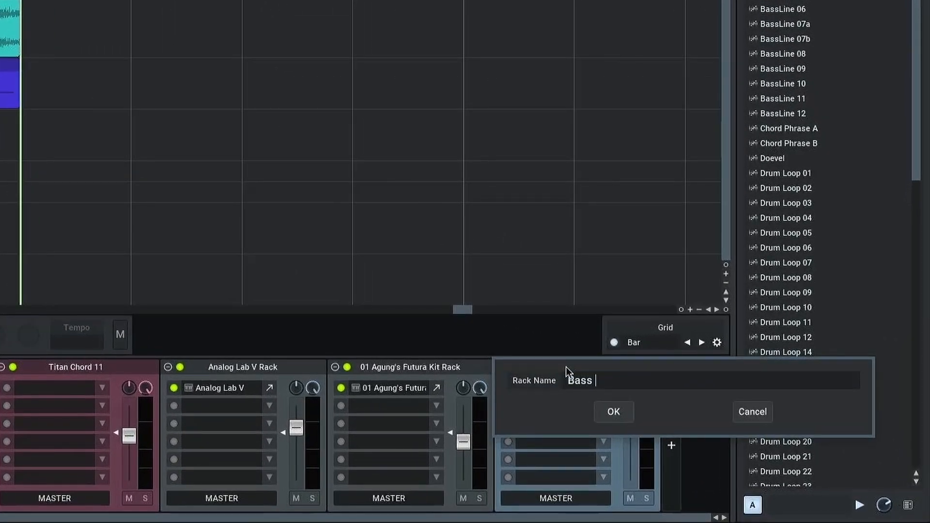
{"action": "key", "text": "Return"}
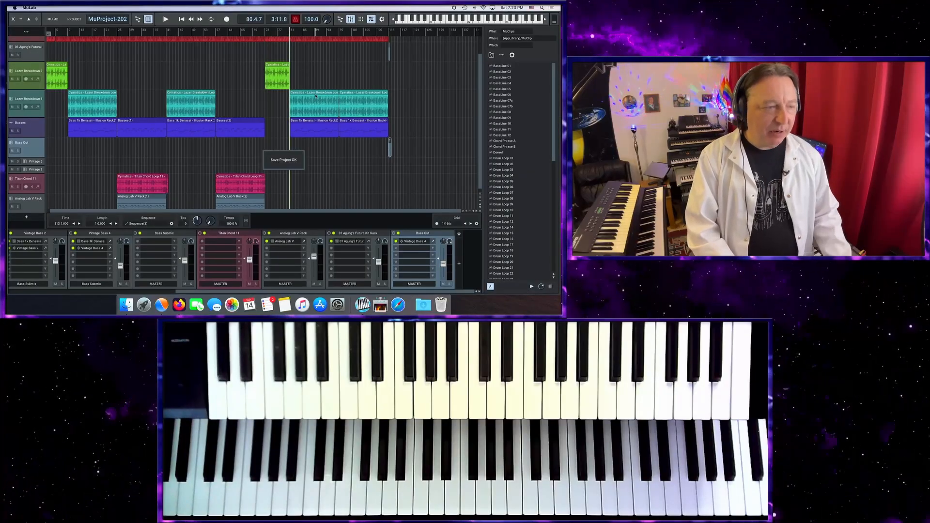
Step: Add an instrument track that uses the Vital plugin
{"action": "scroll", "coordinate": [353, 180], "scroll_direction": "up", "scroll_amount": 3}
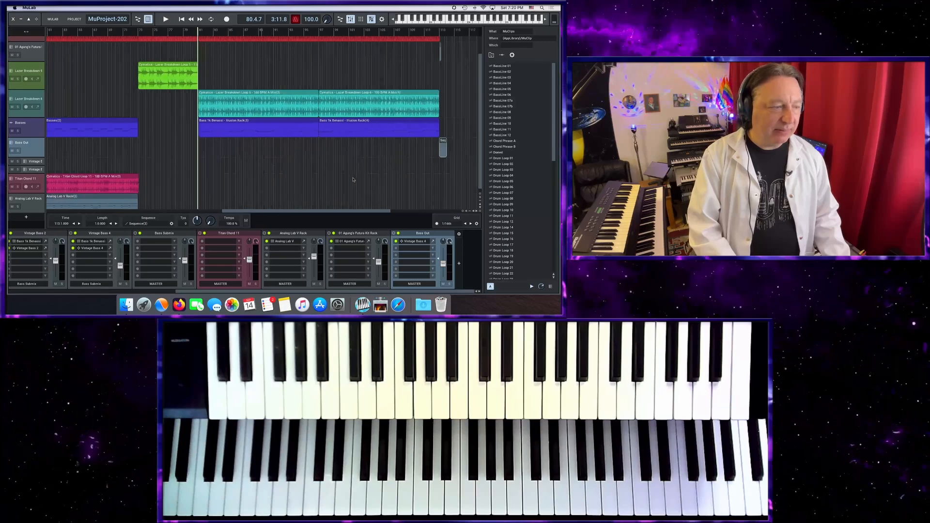
{"action": "scroll", "coordinate": [353, 179], "scroll_direction": "down", "scroll_amount": 3}
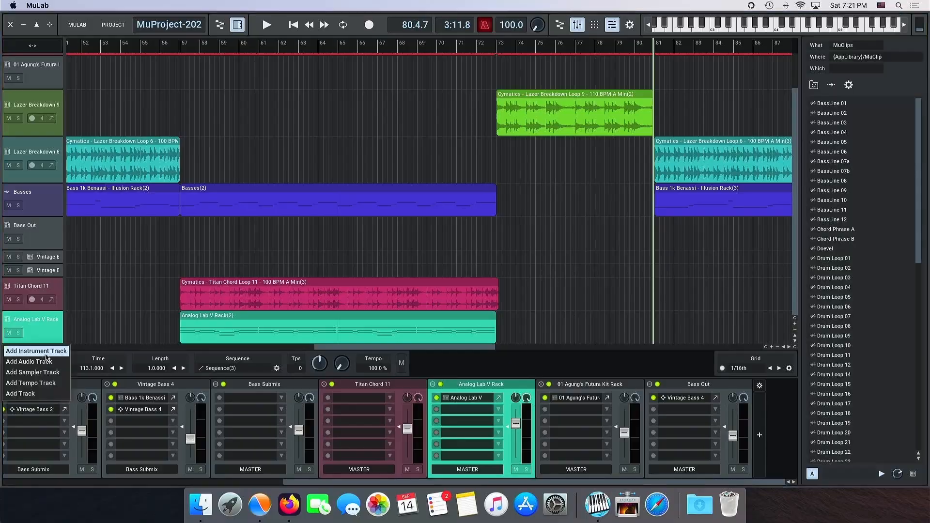
{"action": "left_click", "coordinate": [92, 350]}
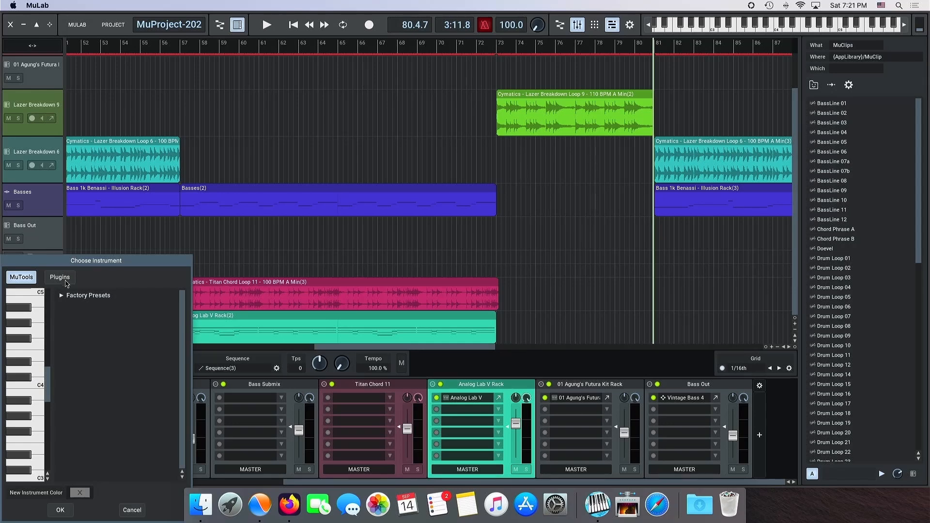
{"action": "left_click", "coordinate": [66, 283]}
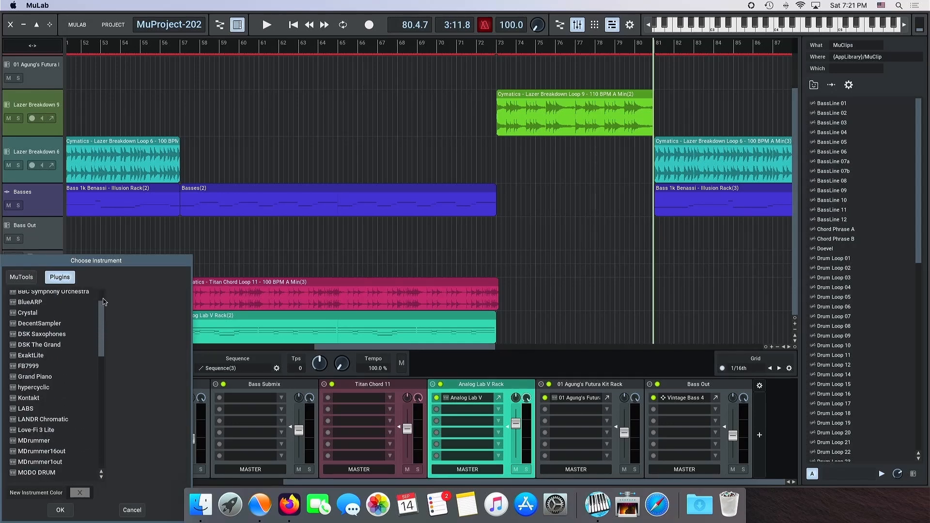
{"action": "double_click", "coordinate": [23, 442]}
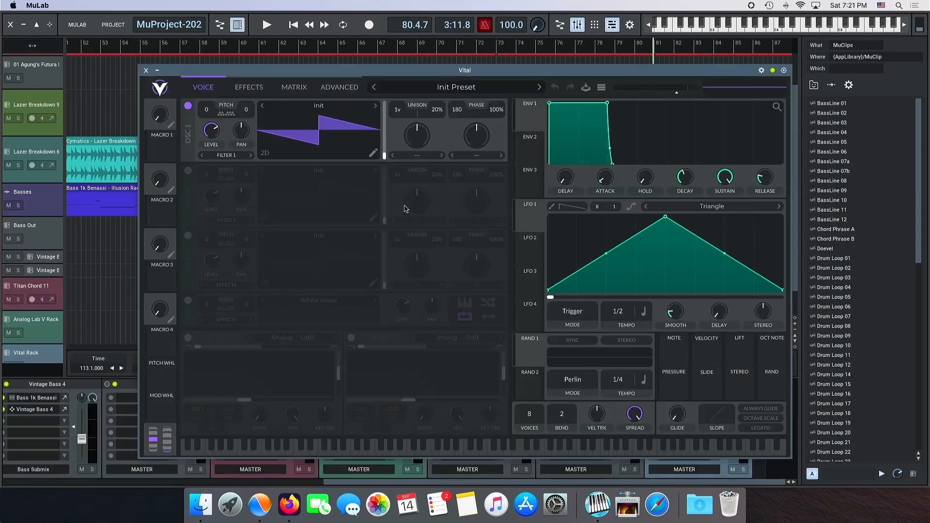
Step: Audition pad and keys presets in Vital's preset browser, narrow the list to Keys, and select a keys preset
{"action": "left_click", "coordinate": [425, 87]}
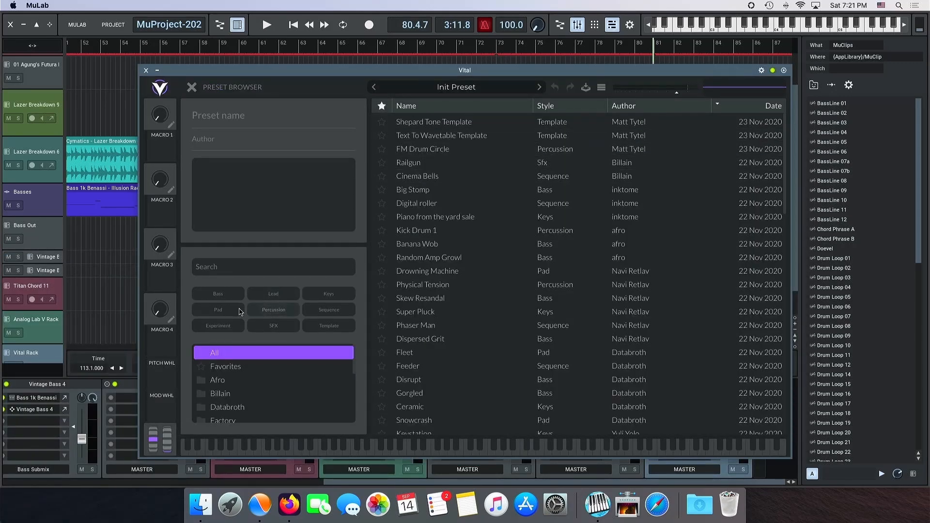
{"action": "left_click", "coordinate": [241, 311]}
{"action": "left_click", "coordinate": [417, 123]}
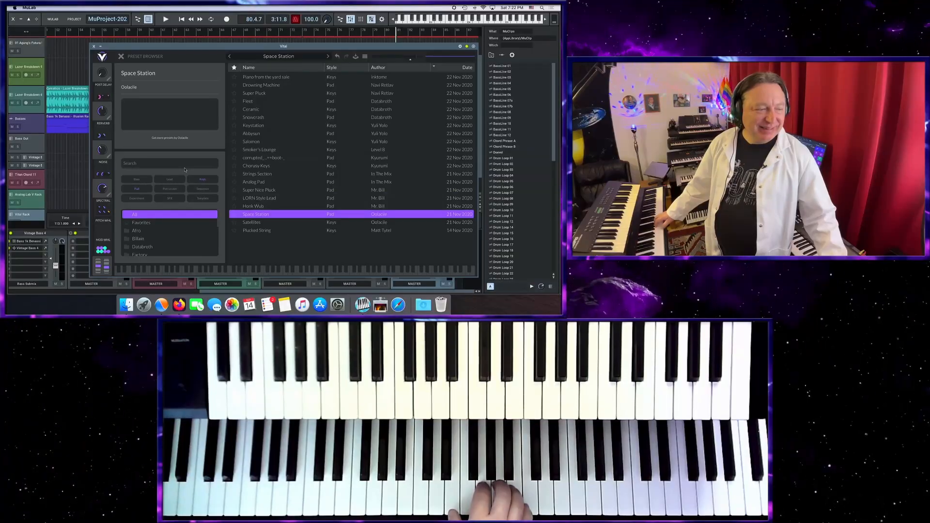
{"action": "left_click", "coordinate": [130, 189]}
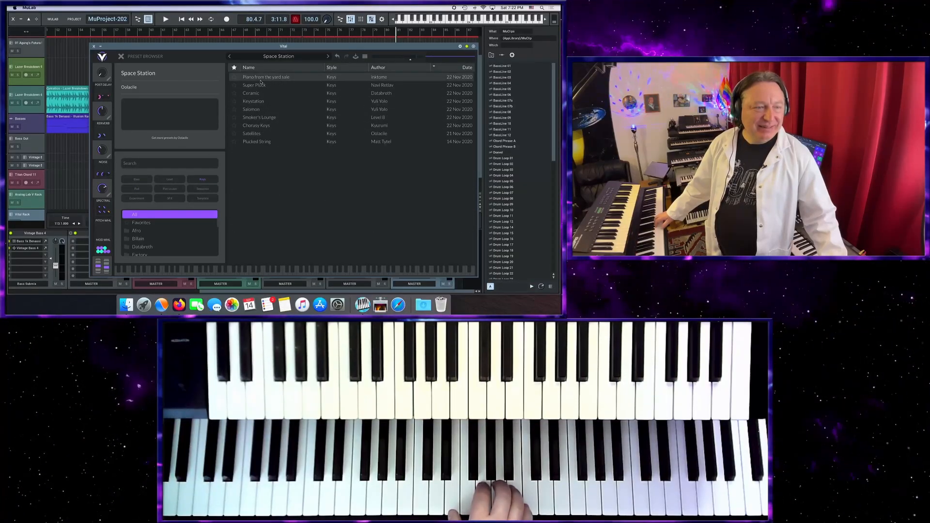
{"action": "left_click", "coordinate": [255, 110]}
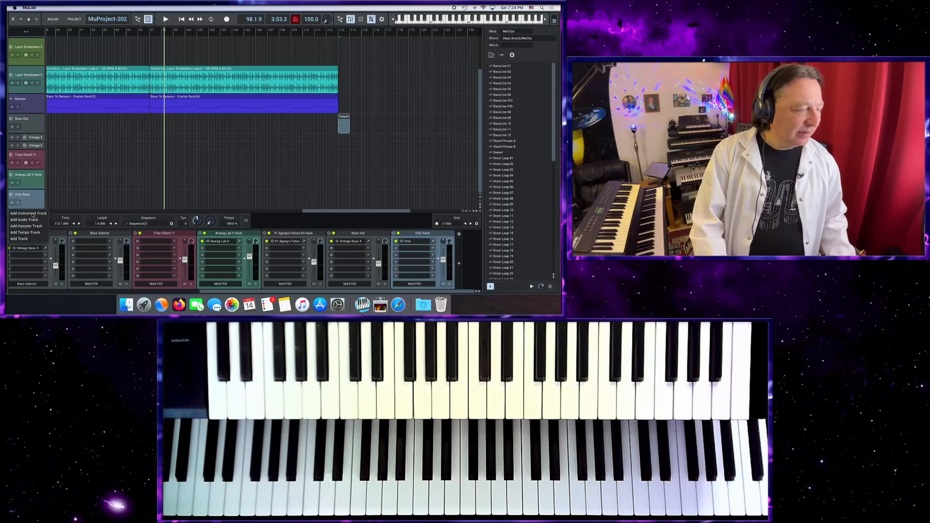
Step: Add an instrument track with the Class X Strings factory preset
{"action": "left_click", "coordinate": [34, 216]}
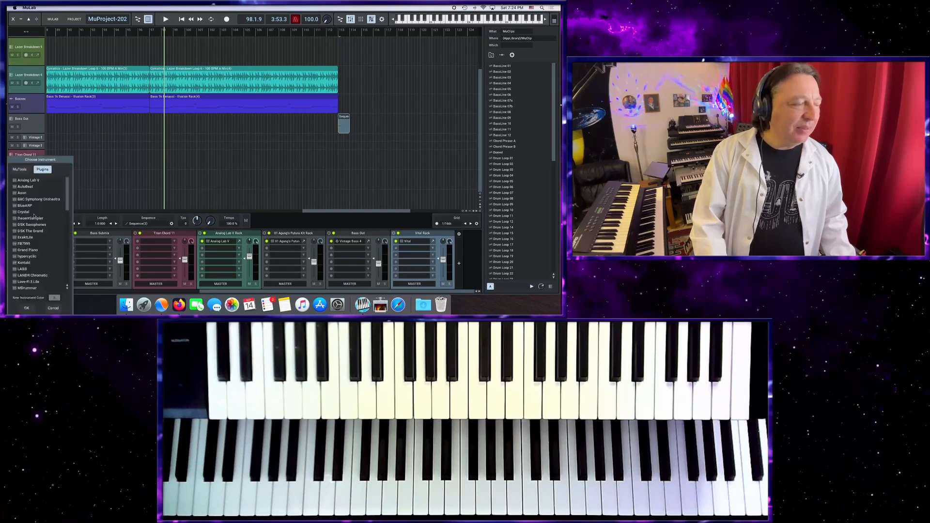
{"action": "left_click", "coordinate": [19, 170]}
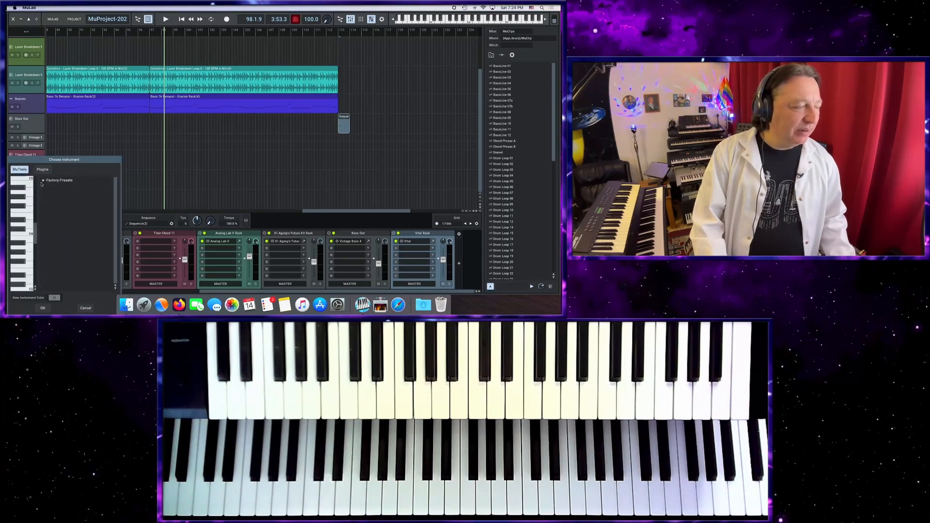
{"action": "left_click", "coordinate": [54, 187]}
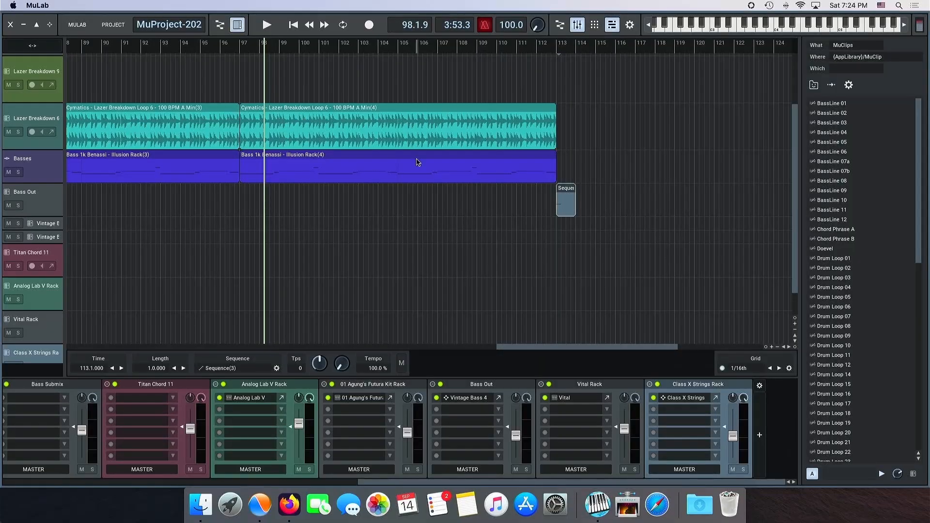
Step: Add a Patch Point module in an empty area of the Composer Modular Area
{"action": "left_click", "coordinate": [560, 26]}
{"action": "right_click", "coordinate": [648, 104]}
{"action": "left_click", "coordinate": [757, 116]}
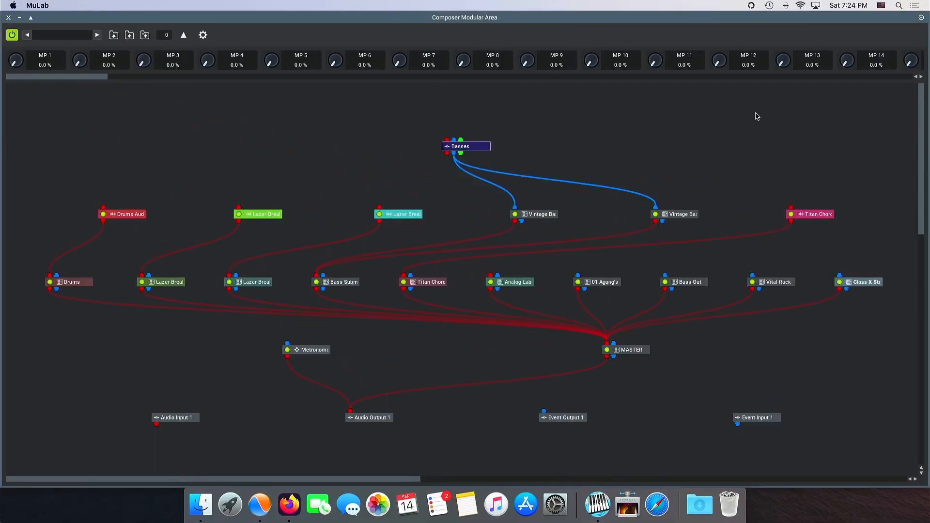
{"action": "right_click", "coordinate": [719, 123]}
{"action": "left_click", "coordinate": [729, 137]}
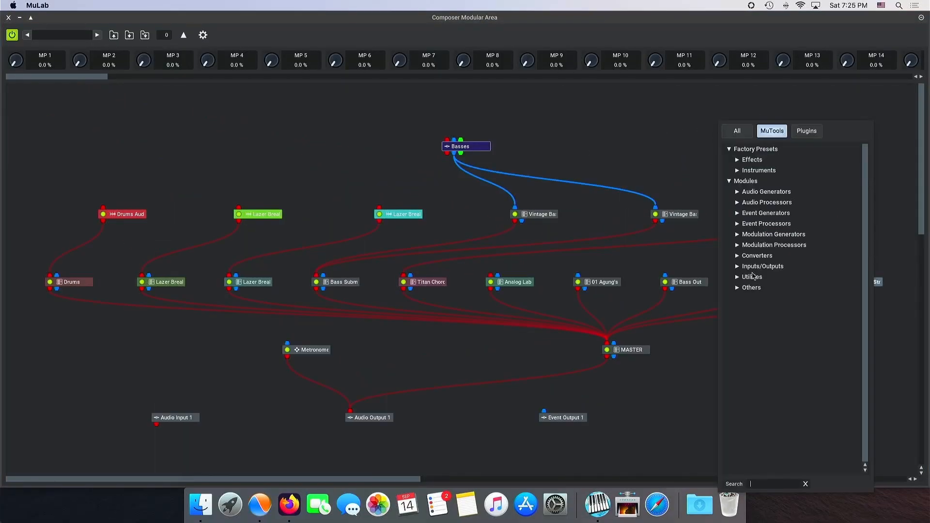
{"action": "left_click", "coordinate": [759, 299]}
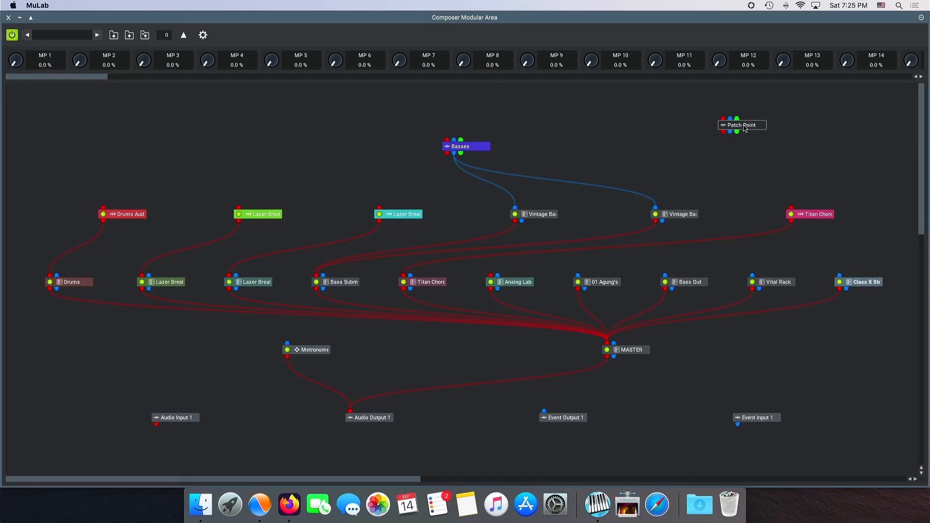
Step: Rename the new patch point as Strings Pad
{"action": "right_click", "coordinate": [744, 128]}
{"action": "left_click", "coordinate": [759, 143]}
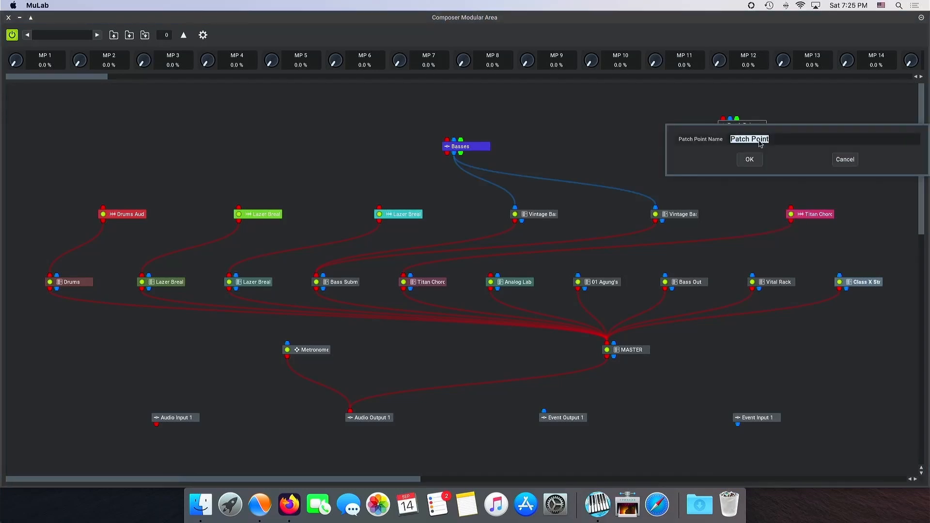
{"action": "type", "text": "Strings Pad"}
{"action": "key", "text": "Return"}
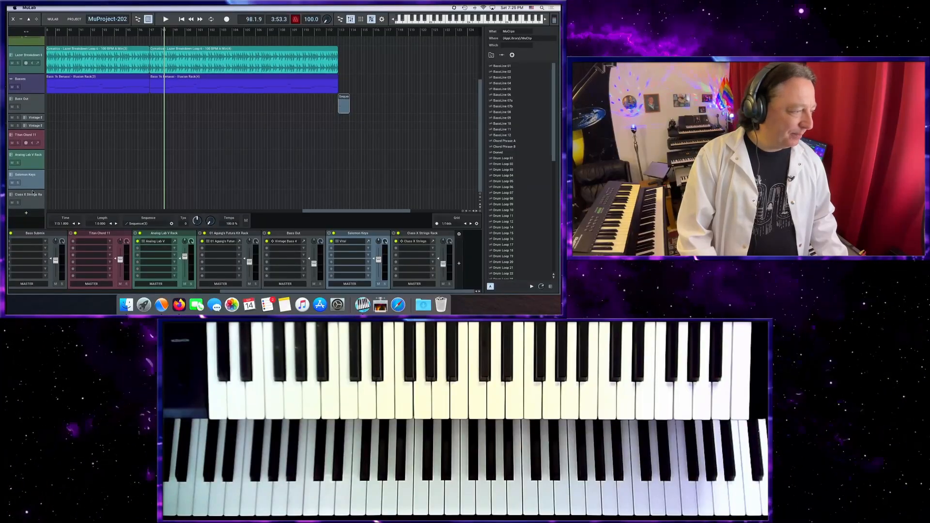
Step: Shrink the Salomon Keys and Class X Strings tracks to the minimum height in the track list
{"action": "scroll", "coordinate": [33, 203], "scroll_direction": "up", "scroll_amount": 1}
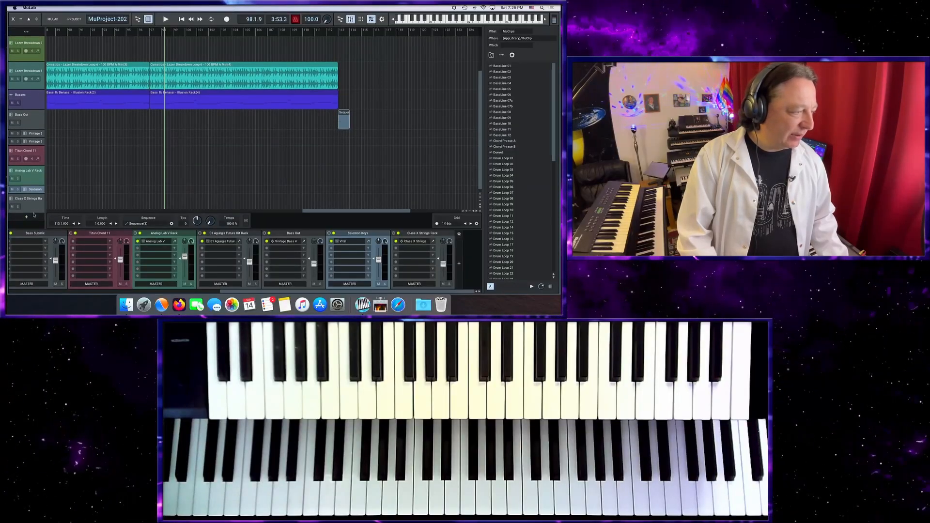
{"action": "scroll", "coordinate": [34, 209], "scroll_direction": "up", "scroll_amount": 1}
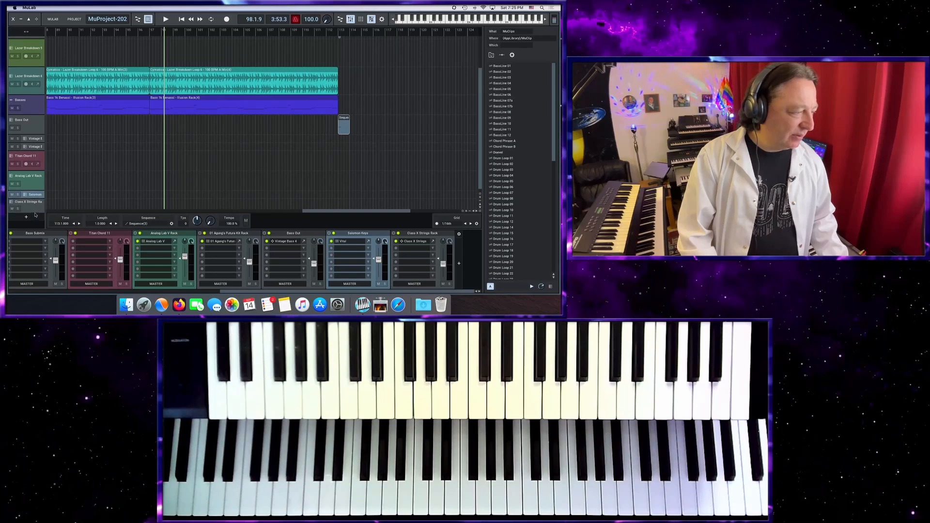
{"action": "left_click_drag", "start_coordinate": [35, 212], "coordinate": [34, 207]}
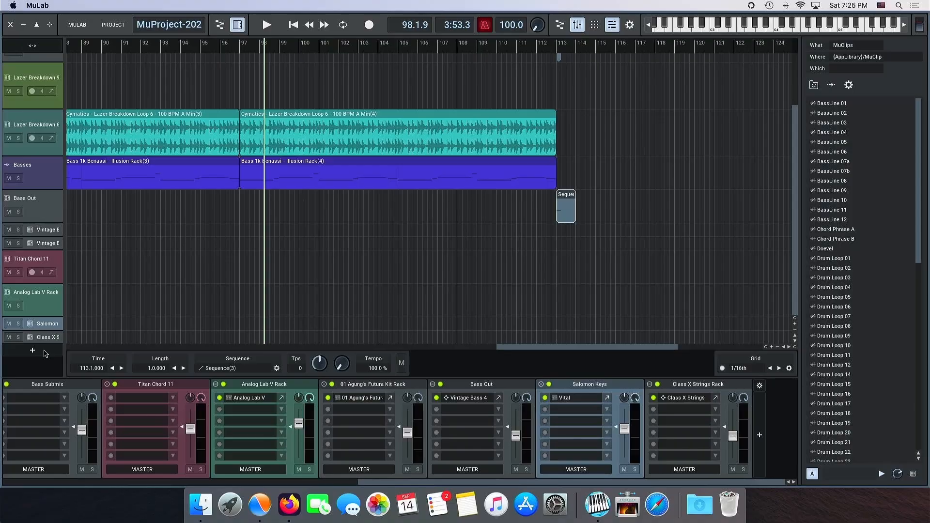
Step: Add a plain track below Class X Strings, target it to the Strings Pad patch point, and select it for playing
{"action": "left_click", "coordinate": [32, 350]}
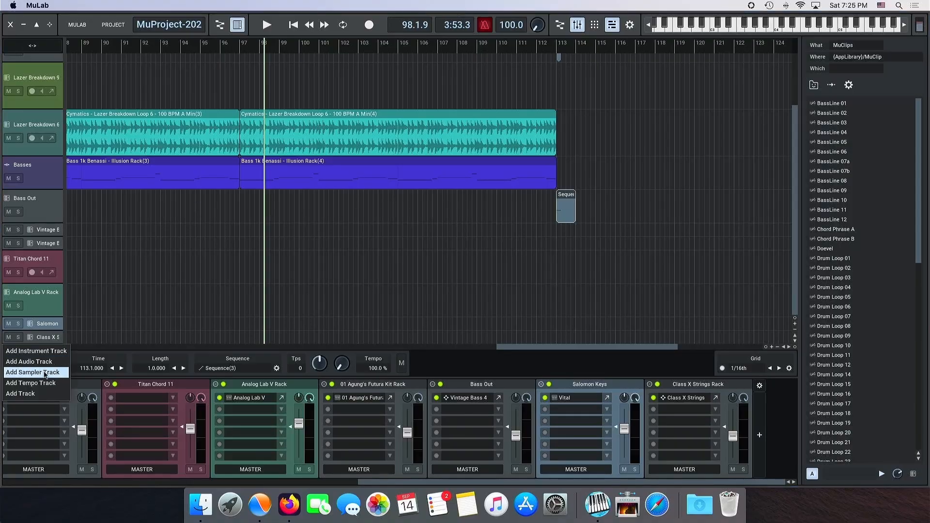
{"action": "left_click", "coordinate": [43, 394]}
{"action": "right_click", "coordinate": [43, 353]}
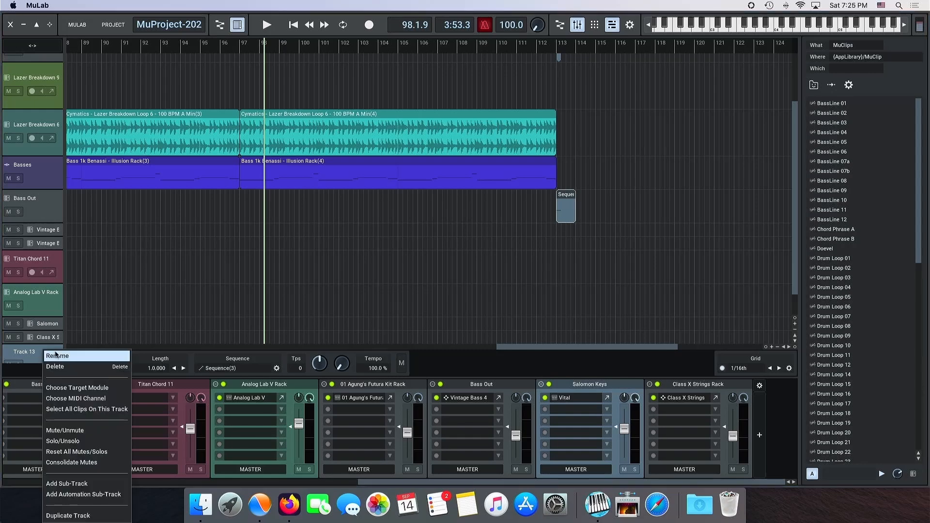
{"action": "left_click", "coordinate": [60, 387]}
{"action": "left_click", "coordinate": [72, 79]}
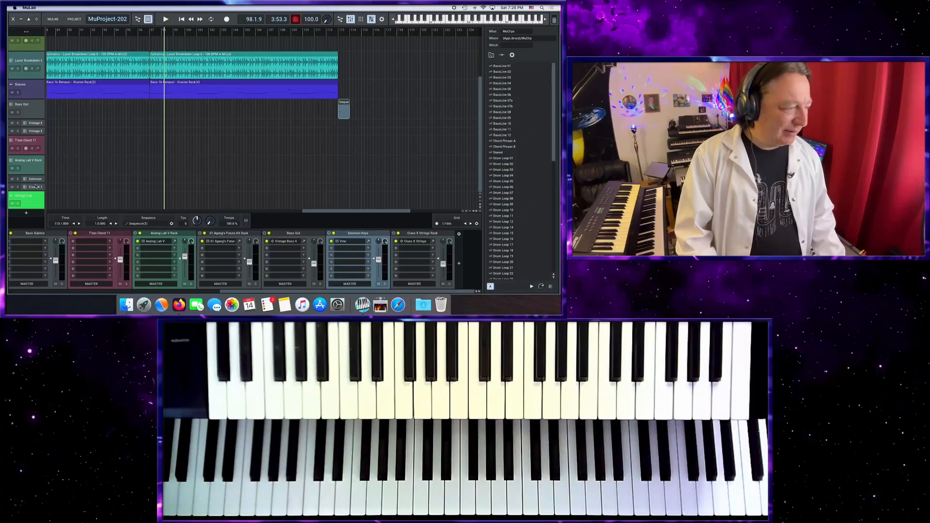
{"action": "left_click", "coordinate": [33, 199]}
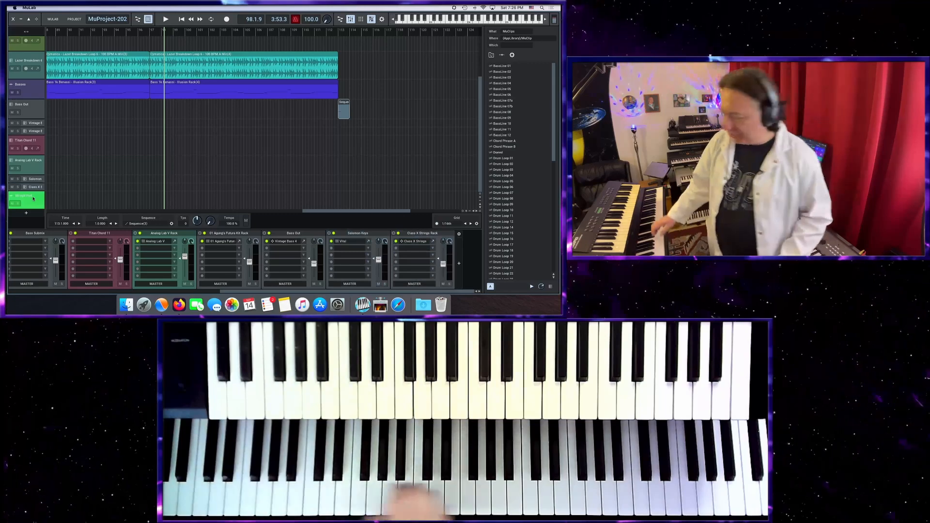